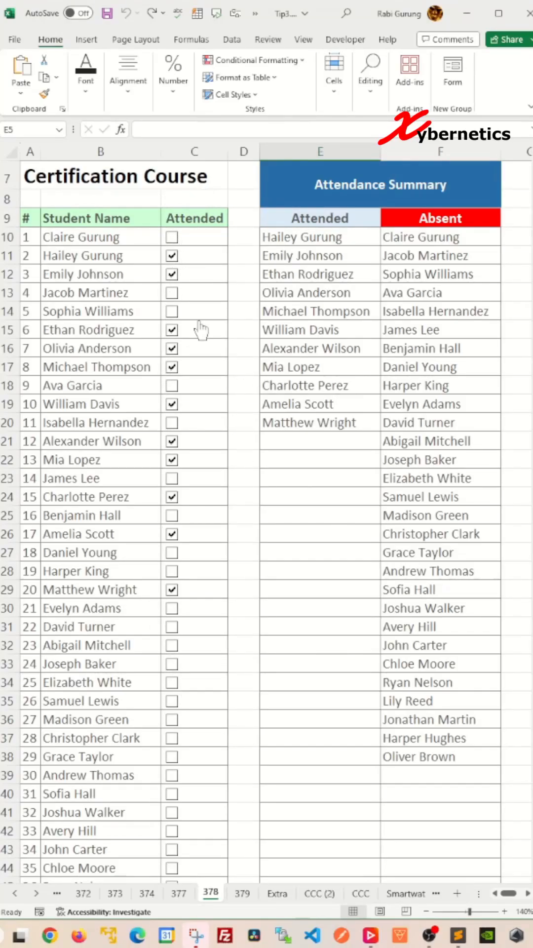
# - Select the C10 checkbox via right-click, nudge it right, then undo the move
pyautogui.rightClick(199, 238)
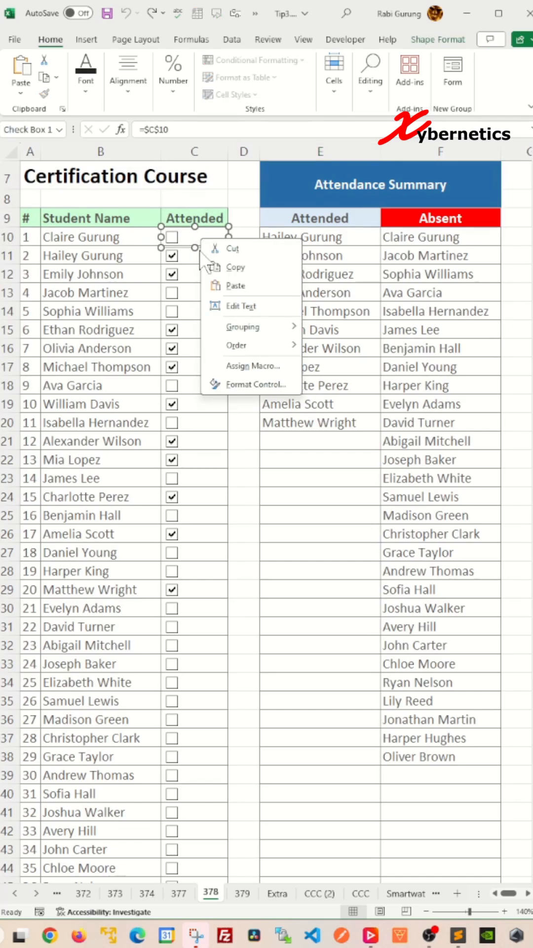
pyautogui.press('Escape')
pyautogui.moveTo(172, 237); pyautogui.dragTo(187, 238)
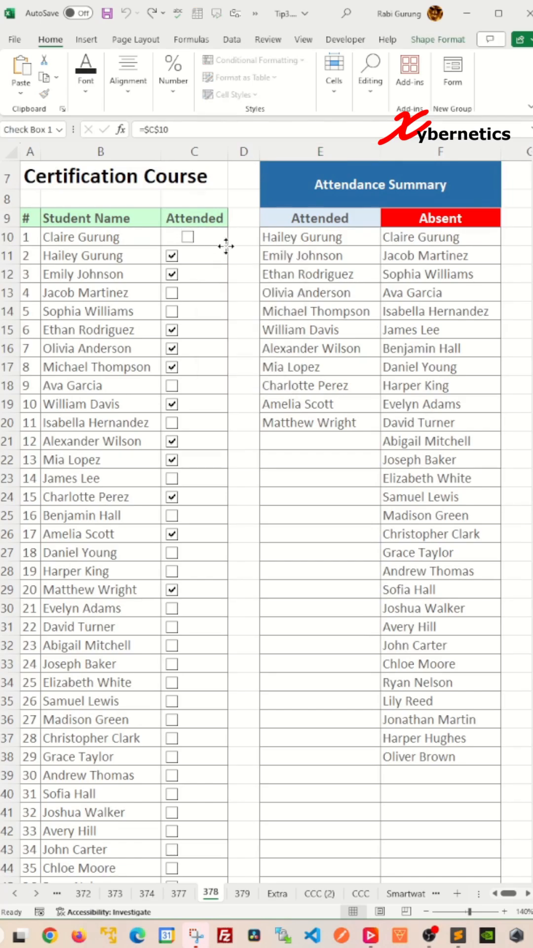
pyautogui.moveTo(226, 246); pyautogui.dragTo(228, 252)
pyautogui.hotkey('ctrl', 'z')
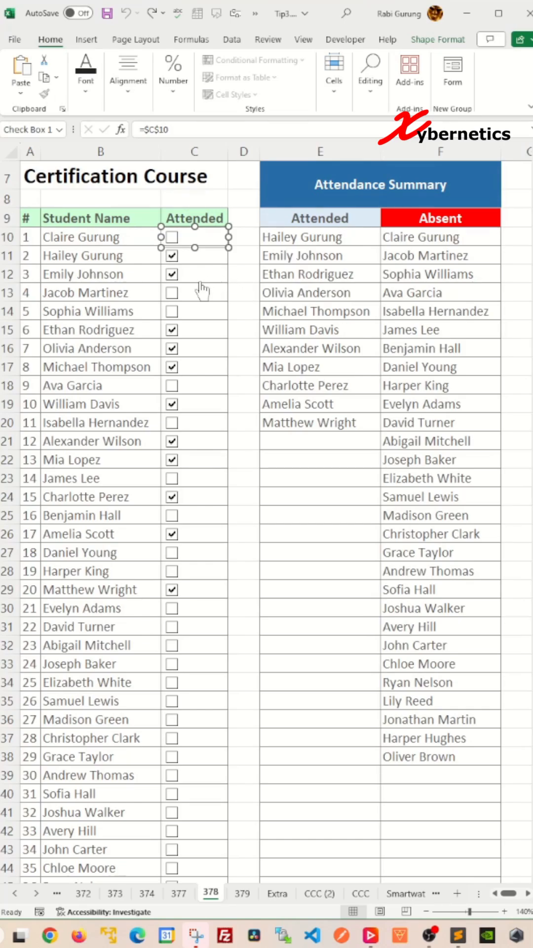
# - Add more checkboxes to the selection one by one and shift the four right together
pyautogui.rightClick(212, 265)
pyautogui.press('Escape')
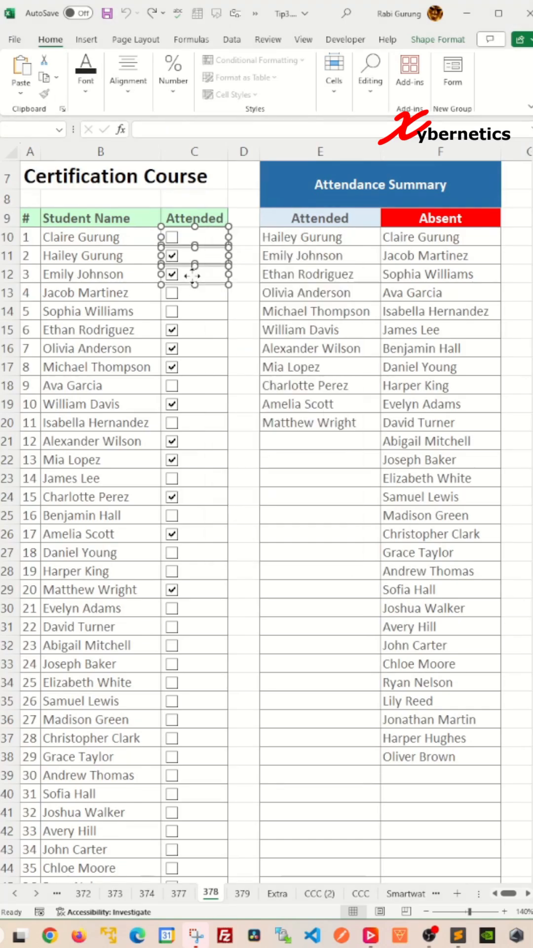
pyautogui.moveTo(195, 244); pyautogui.dragTo(194, 281)
pyautogui.click(234, 302)
pyautogui.rightClick(195, 296)
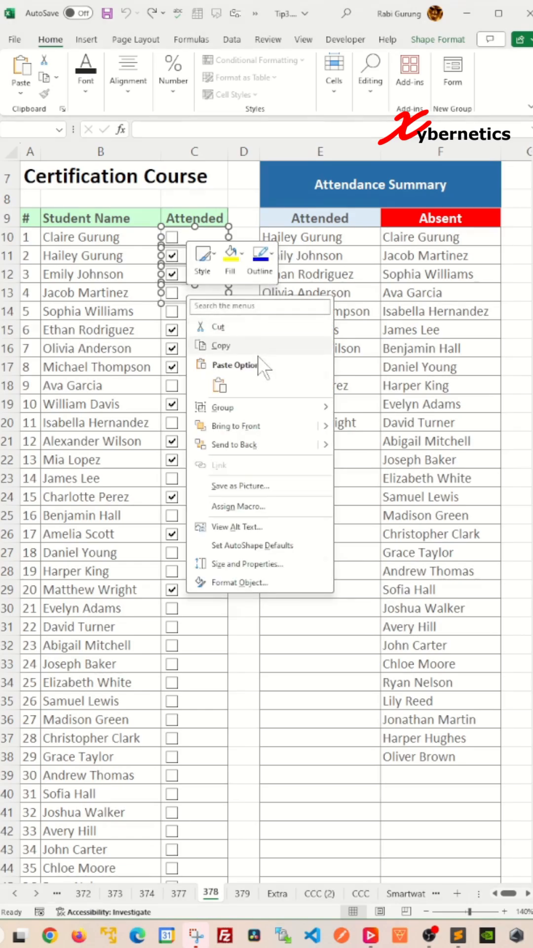
pyautogui.press('Escape')
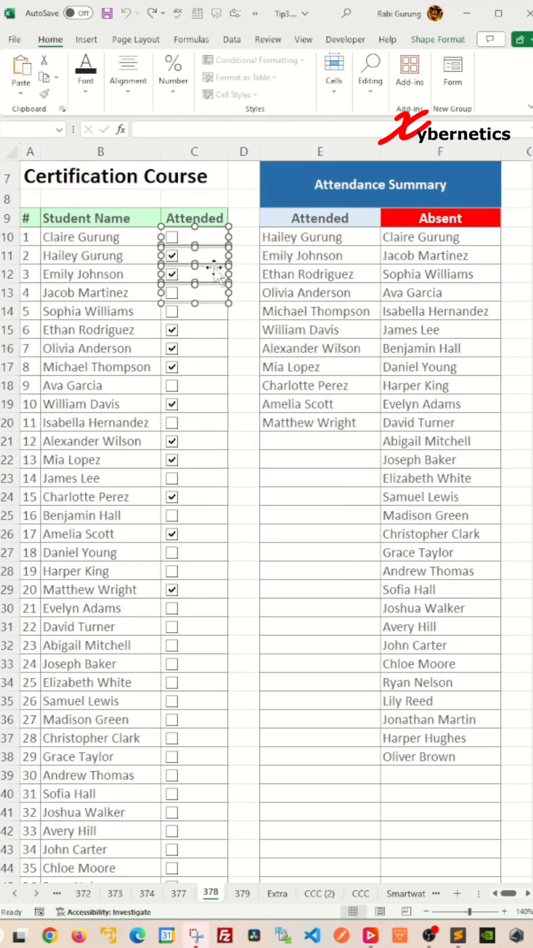
pyautogui.moveTo(219, 268); pyautogui.dragTo(241, 268)
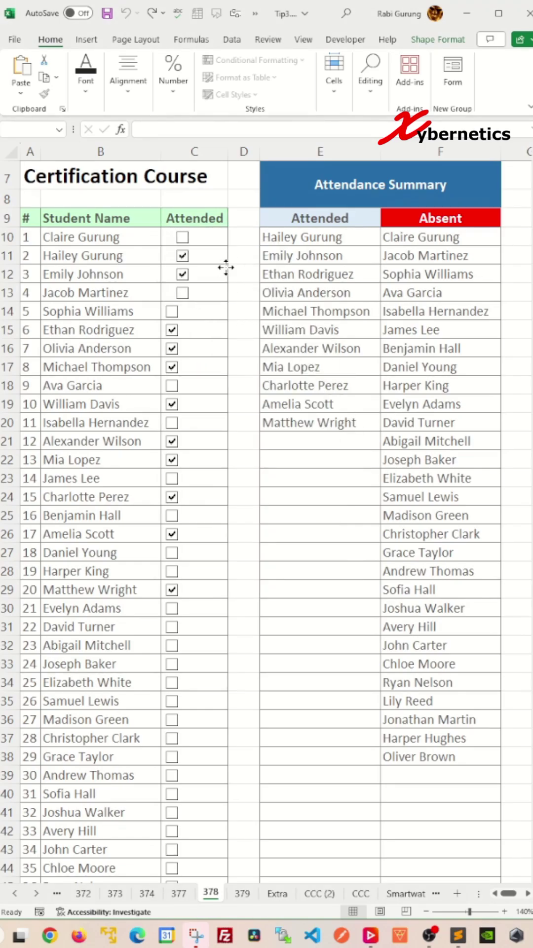
# - Extend the selection down the column, undo the group move and deselect via an empty cell
pyautogui.rightClick(194, 319)
pyautogui.press('Escape')
pyautogui.press('Escape')
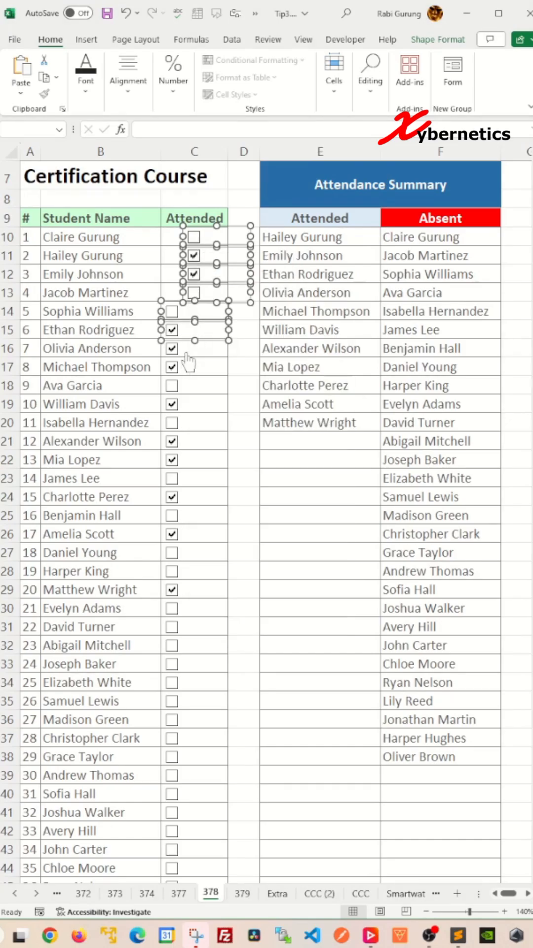
pyautogui.rightClick(188, 360)
pyautogui.click(211, 503)
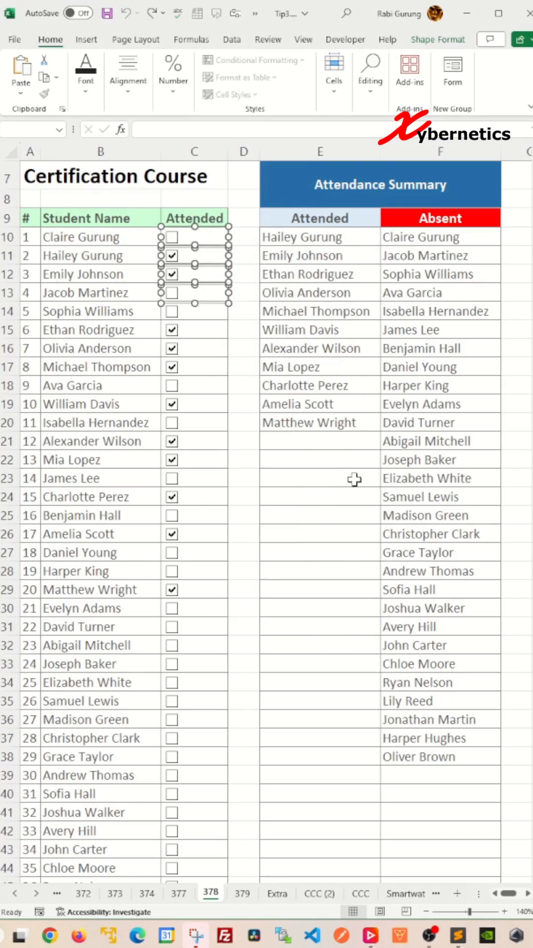
pyautogui.click(303, 474)
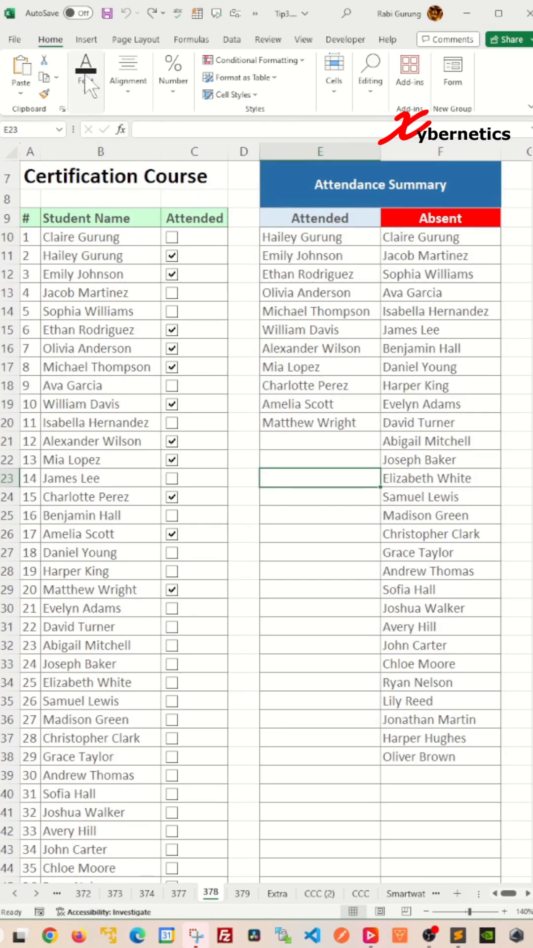
# - Show the Selection Pane listing every object on the sheet via Find & Select
pyautogui.click(373, 90)
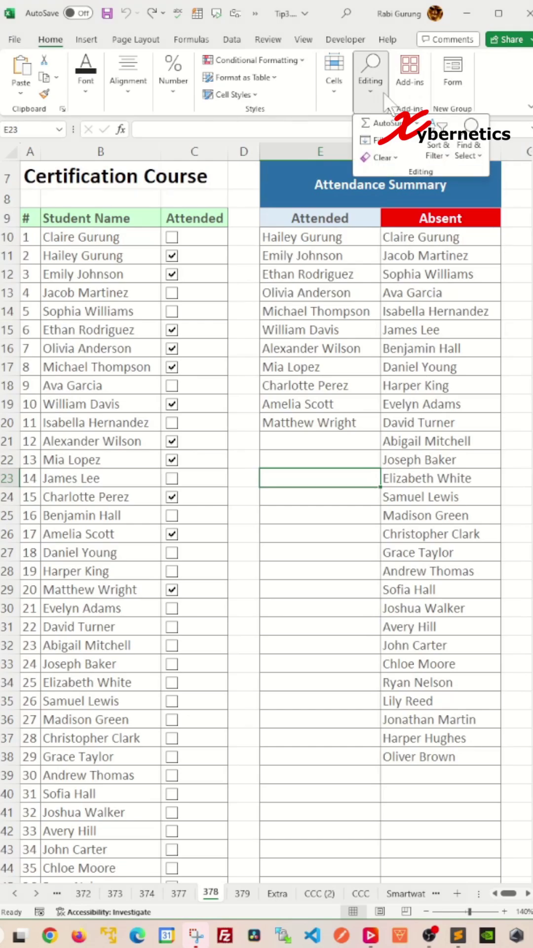
pyautogui.click(467, 160)
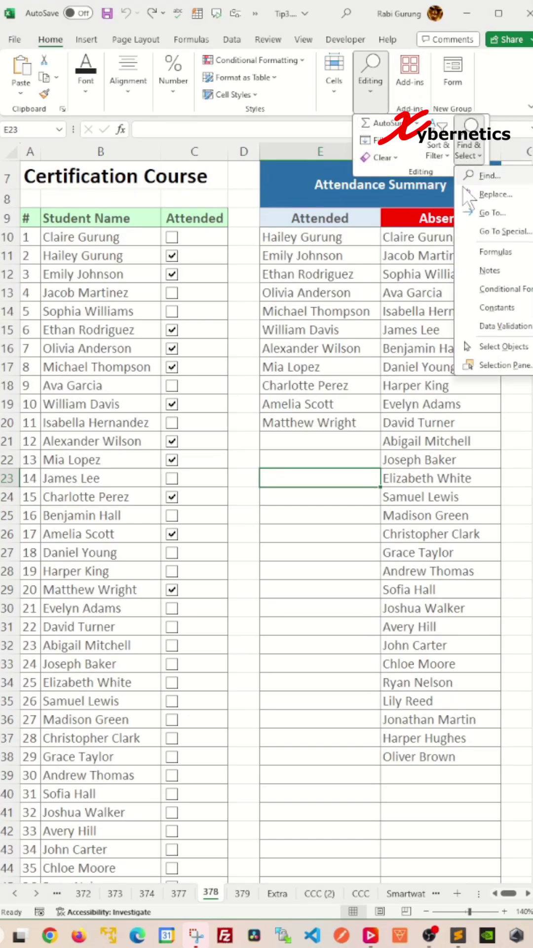
pyautogui.click(488, 366)
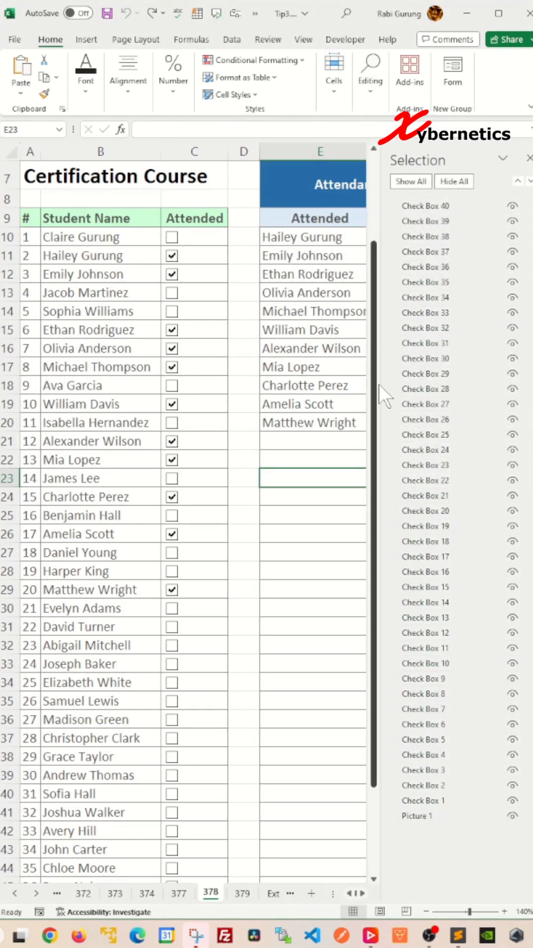
# - Select Check Box 1-40 in the Selection Pane, exclude Picture 1, and move them right together
pyautogui.click(435, 208)
pyautogui.hotkey('ctrl', 'a')
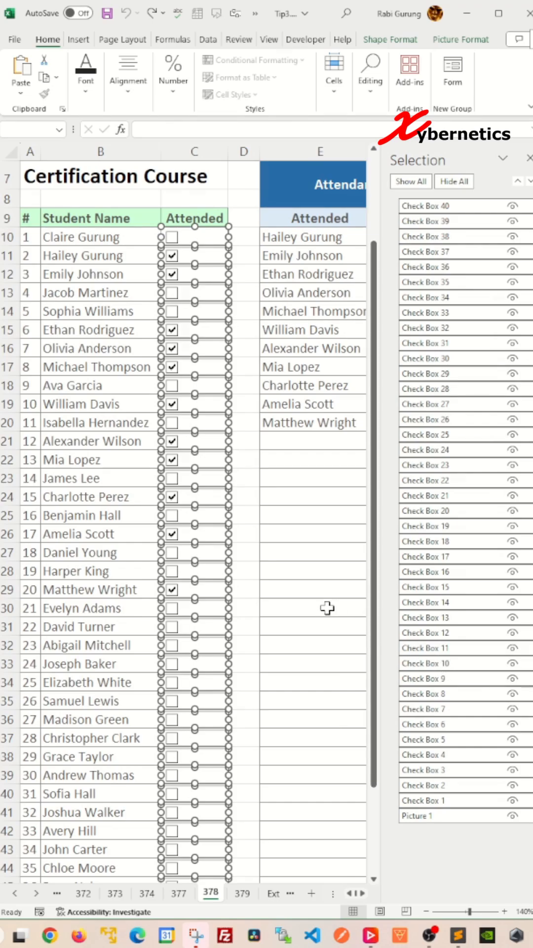
pyautogui.scroll(2, 327, 608)
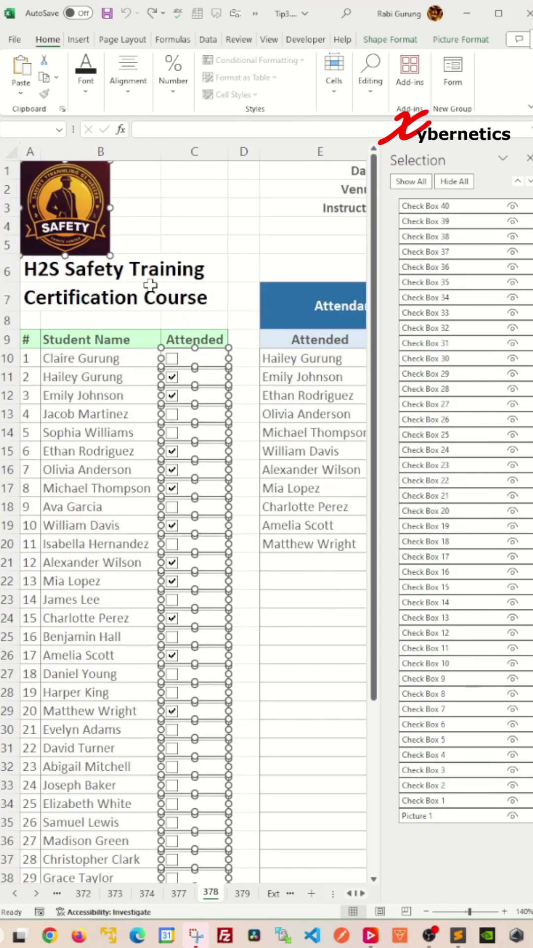
pyautogui.keyDown('ctrl'); pyautogui.click(433, 815); pyautogui.keyUp('ctrl')
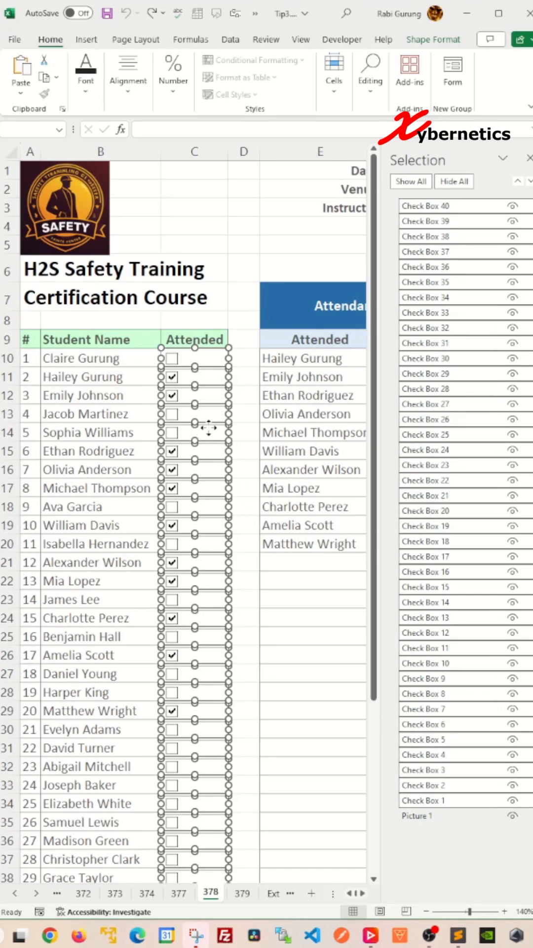
pyautogui.press('Escape')
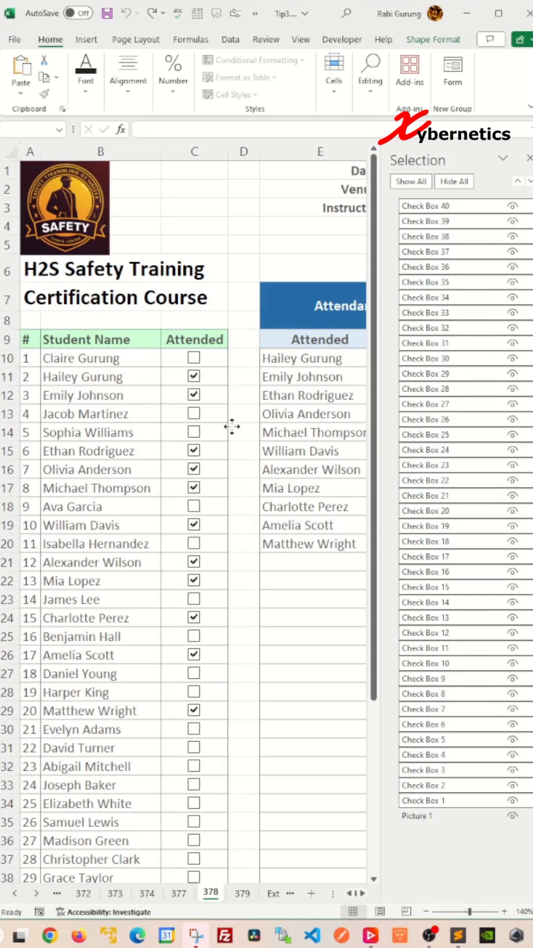